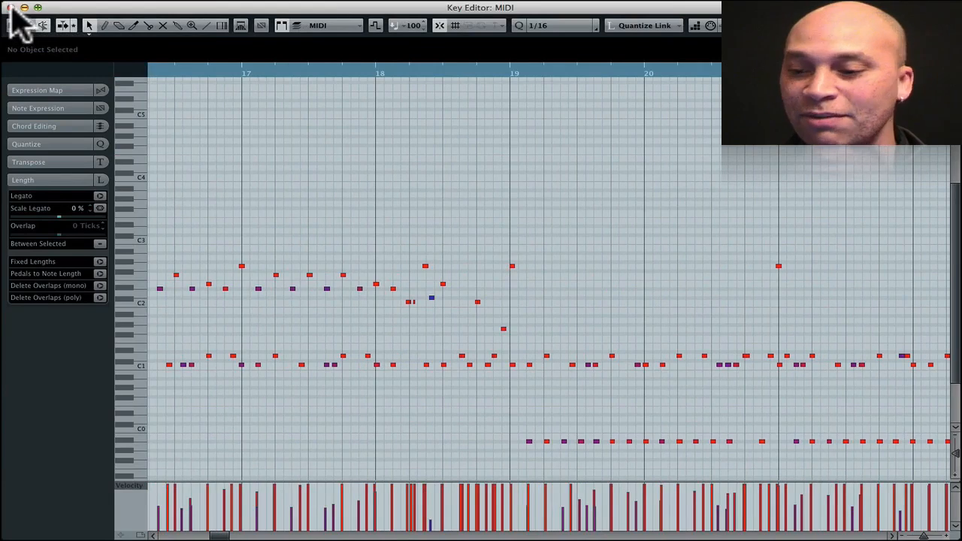
- Close the Key Editor and play the project from about bar 2 with the Stereo Drums track unmuted
click(10, 6)
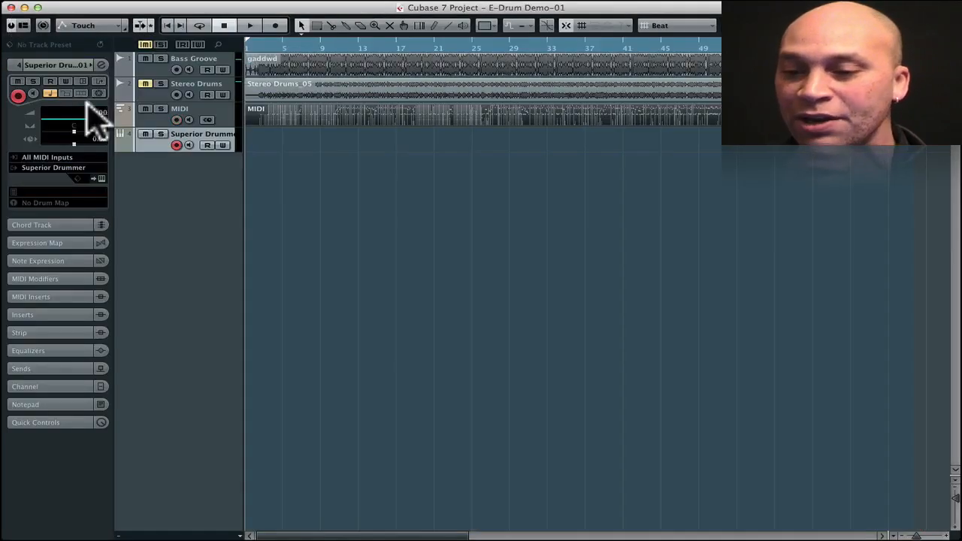
click(146, 83)
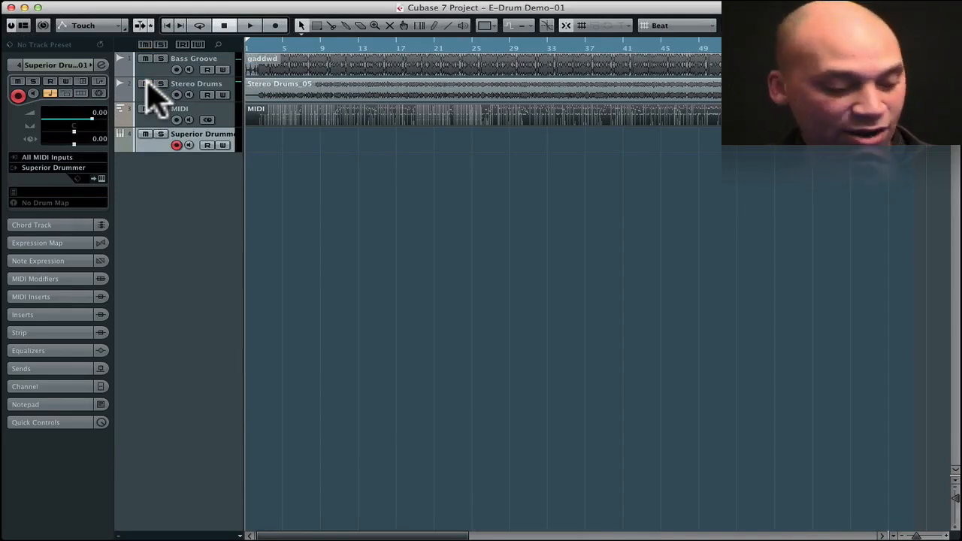
click(258, 45)
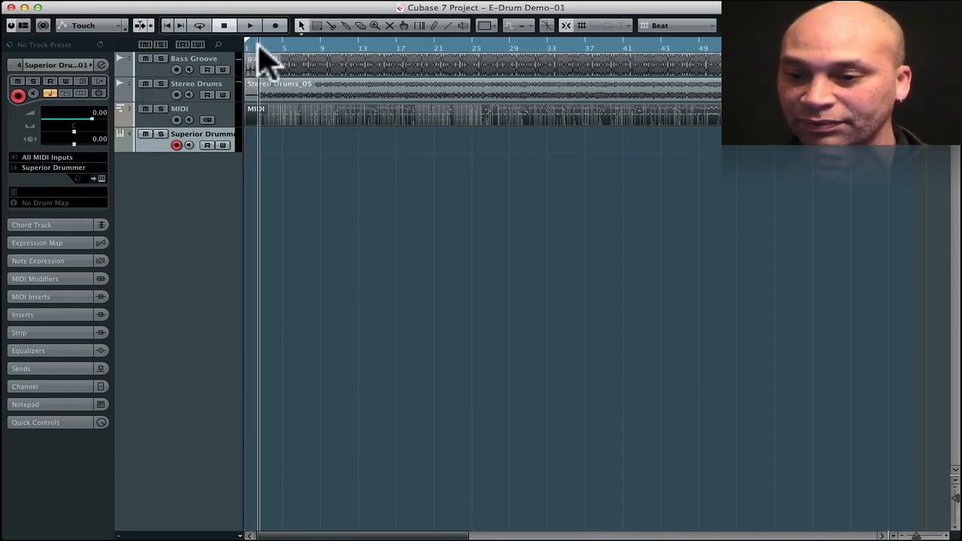
key(space)
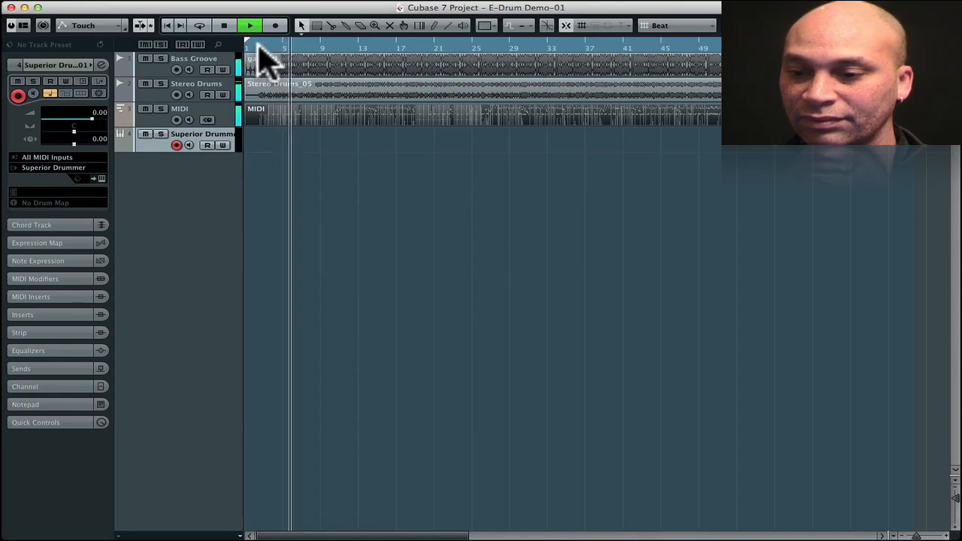
key(space)
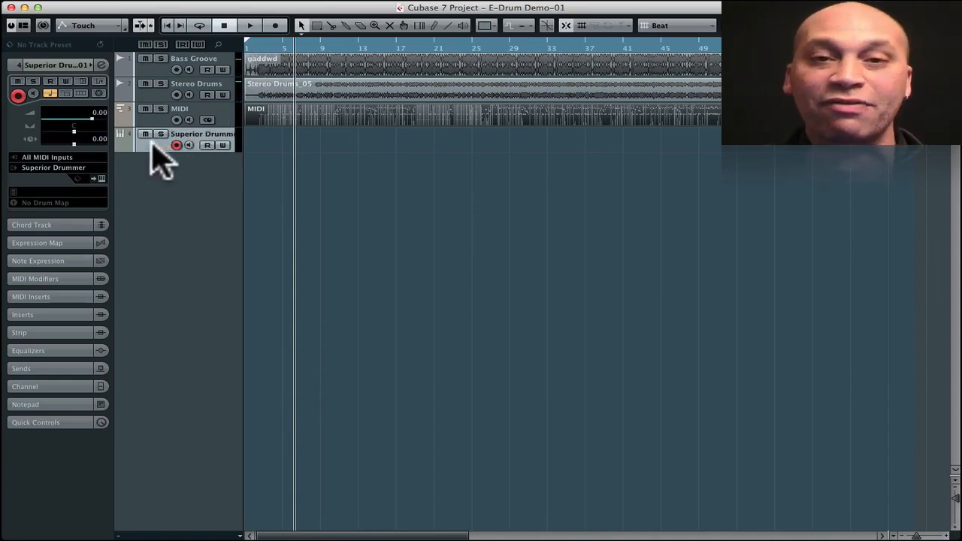
- Look over the Superior Drummer instrument's drum kit and close its window
click(102, 178)
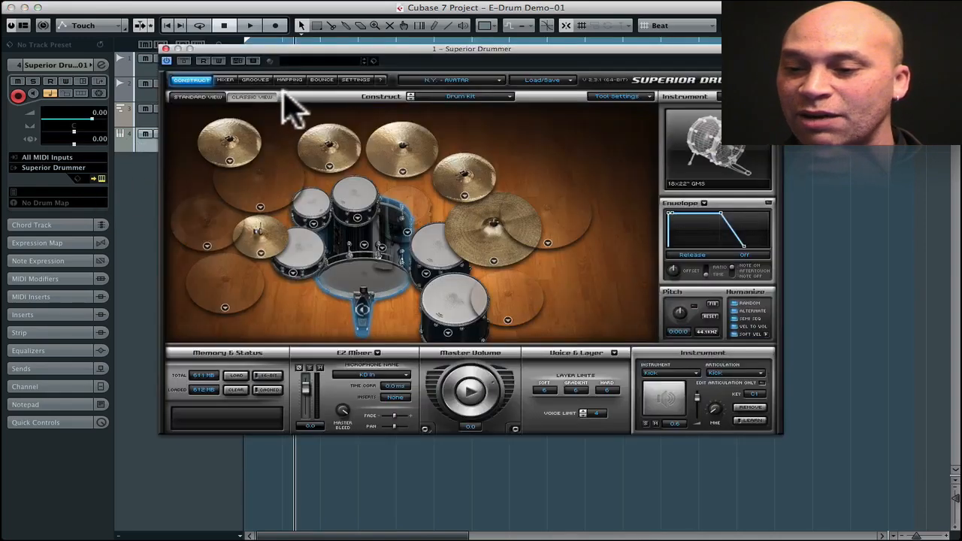
drag(293, 49, 300, 79)
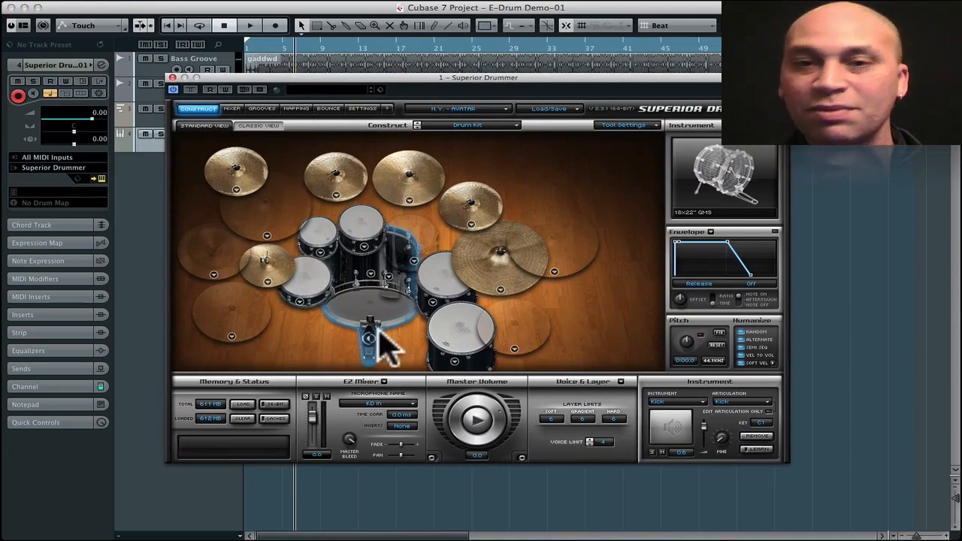
click(172, 77)
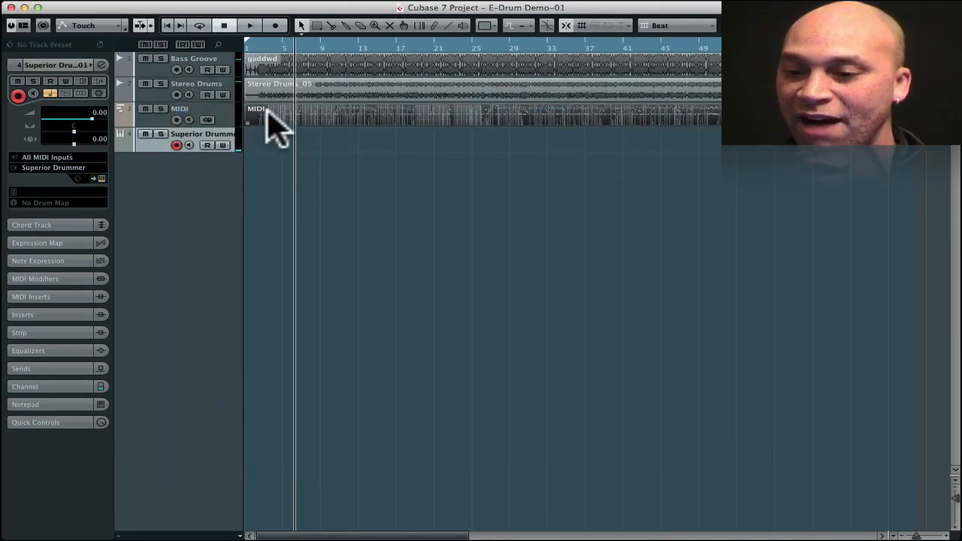
- Move the MIDI part onto the Superior Drummer track, and mute both the Stereo Drums track and its audio event
drag(267, 115, 261, 135)
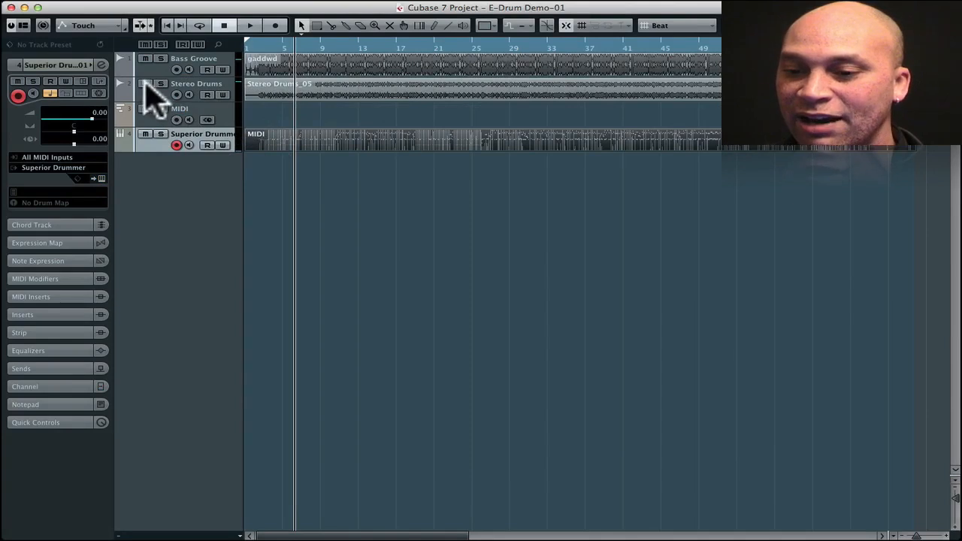
click(145, 83)
key(7)
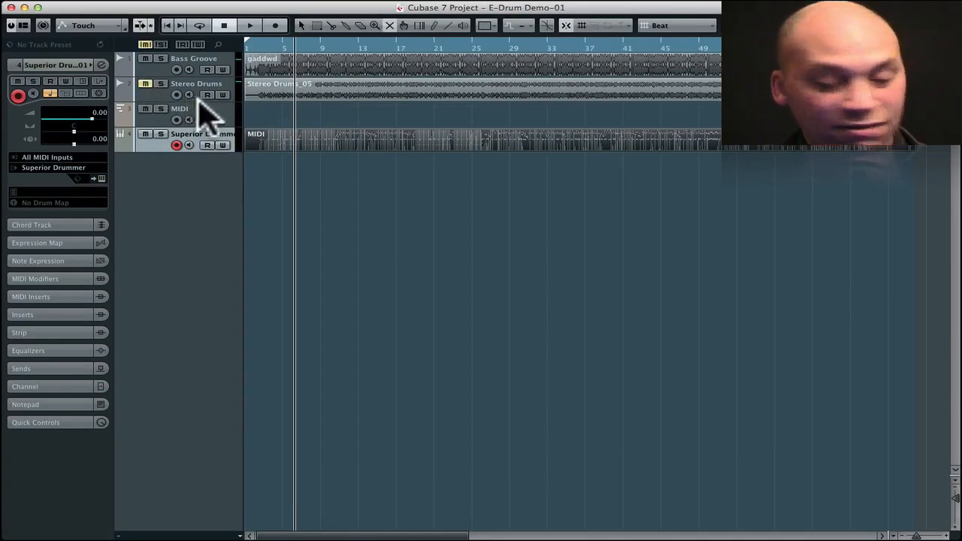
click(284, 94)
click(283, 113)
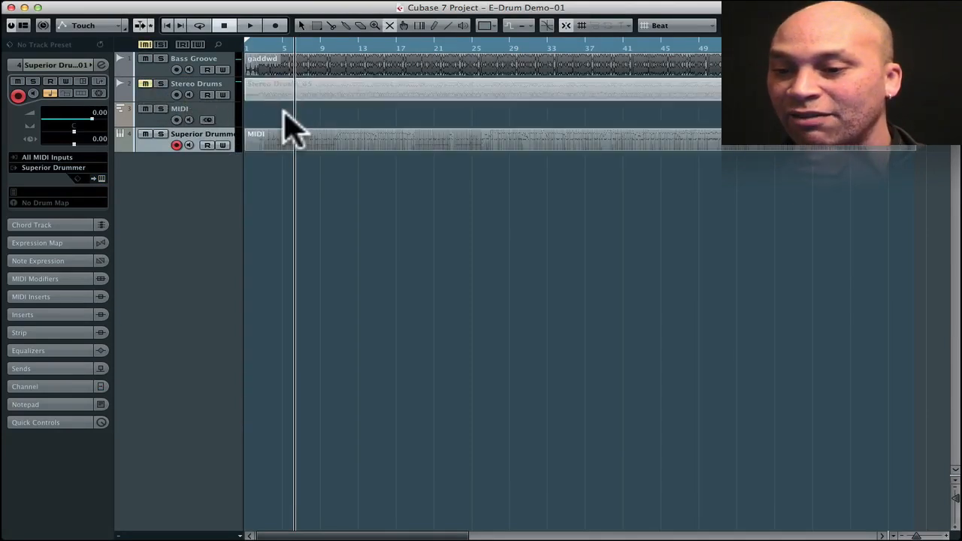
right_click(283, 112)
click(285, 115)
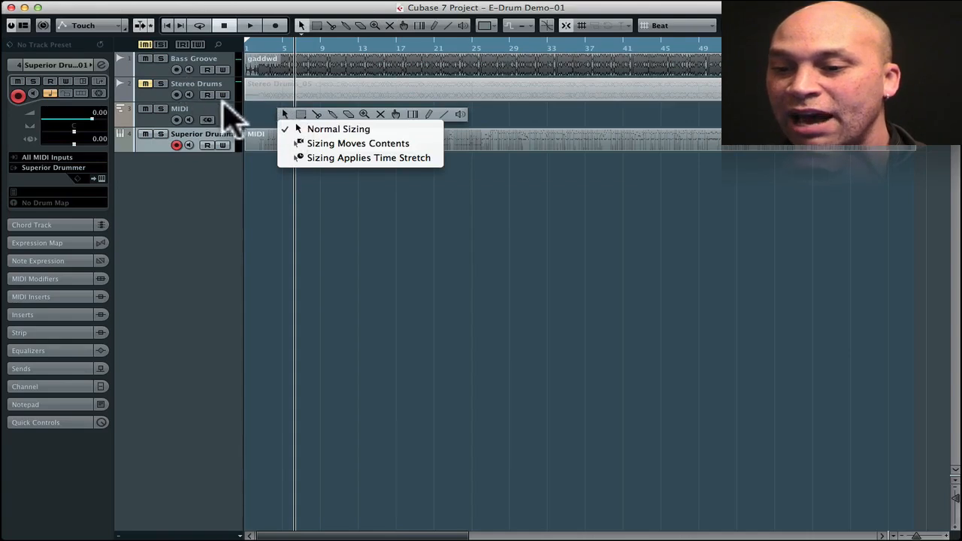
click(308, 130)
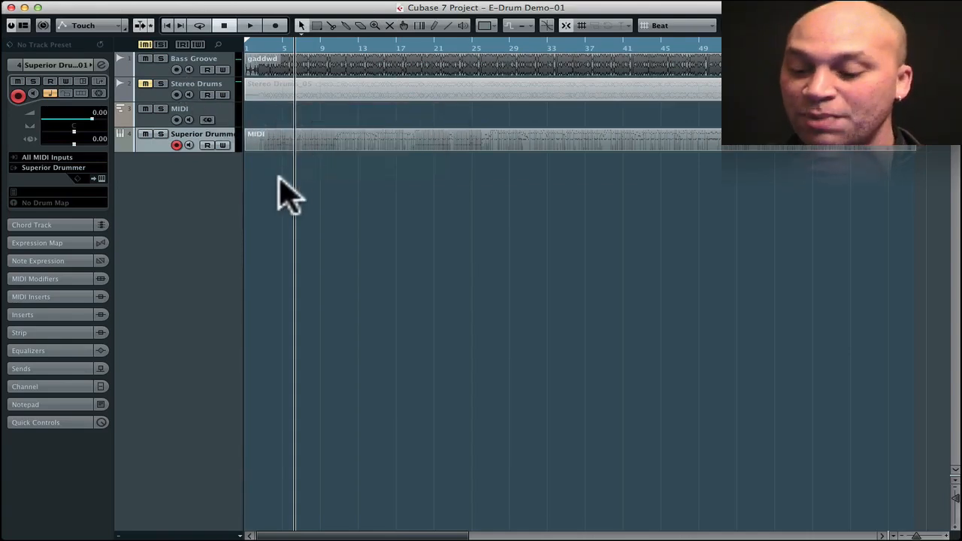
- Play the MIDI drums through Superior Drummer with the bass groove, the second time with the instrument's kit in view
key(space)
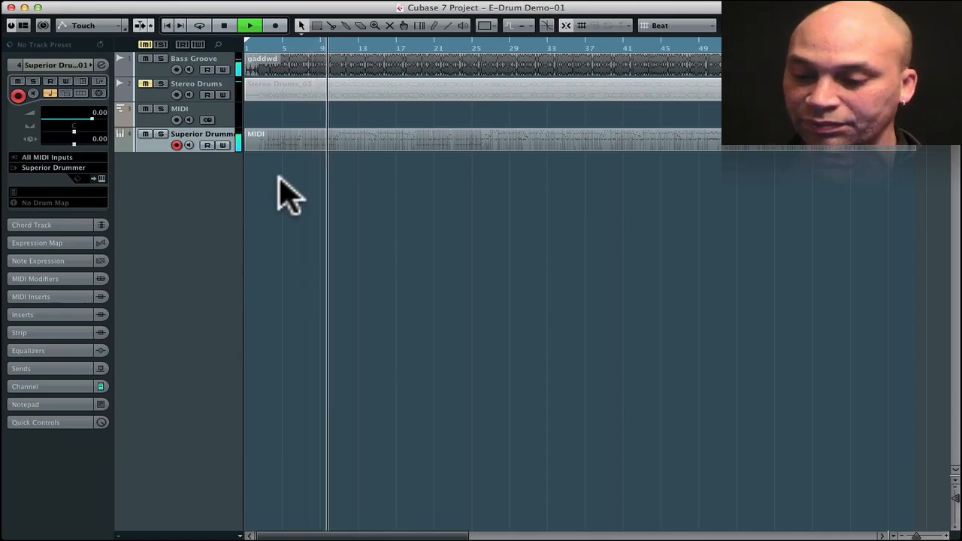
key(space)
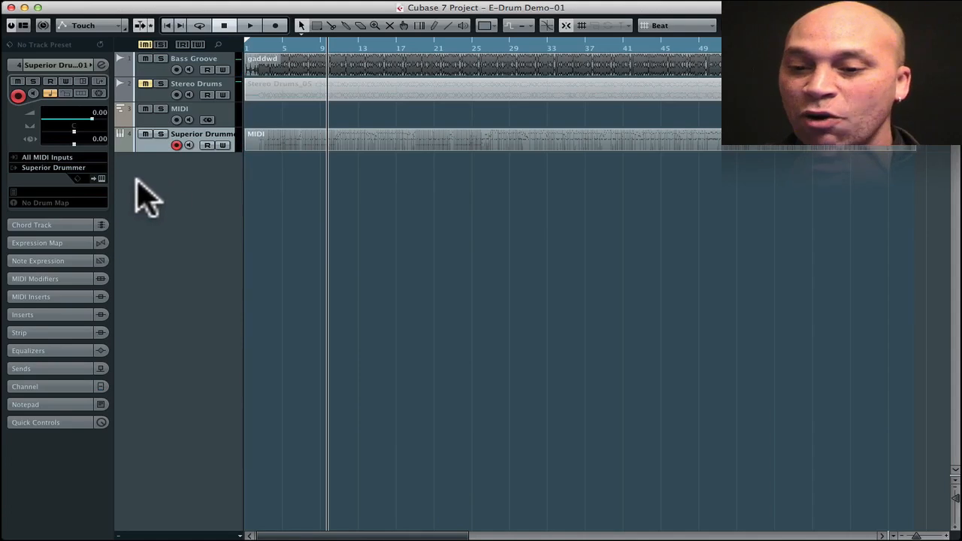
click(102, 179)
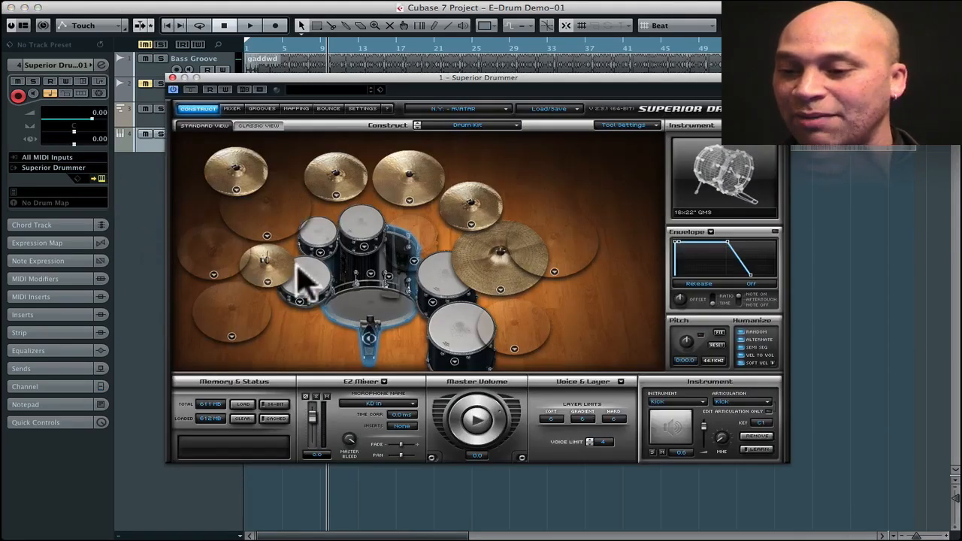
key(space)
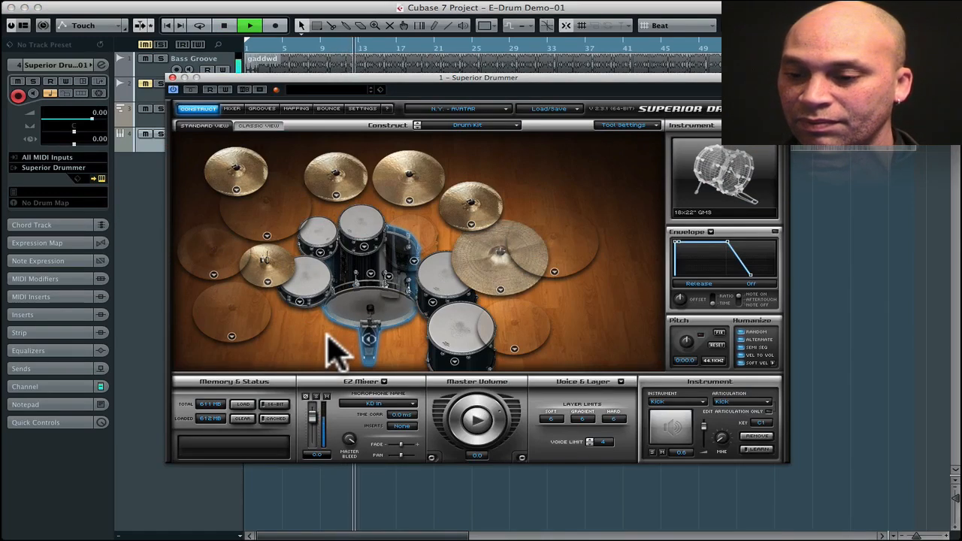
key(space)
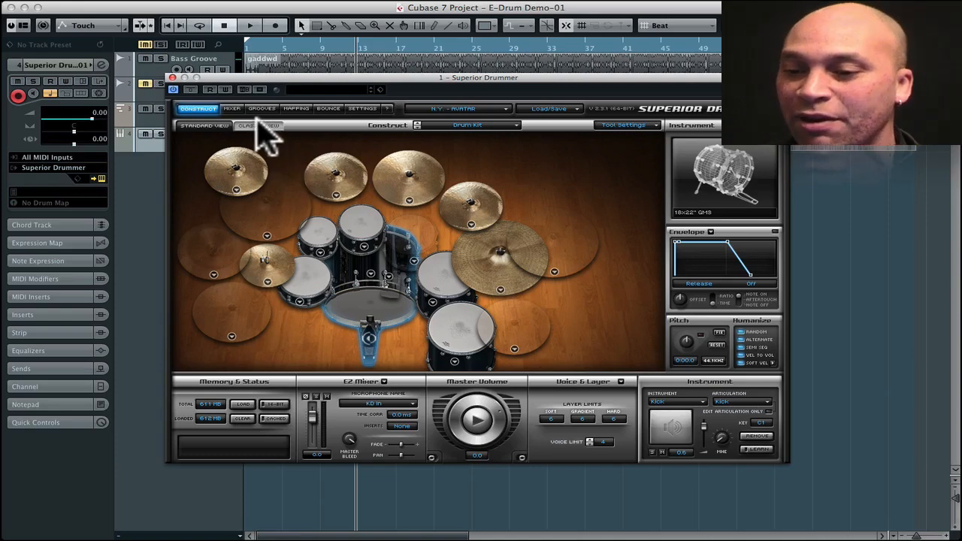
- Show Superior Drummer's mixer to examine the individual microphone channels
drag(306, 78, 307, 63)
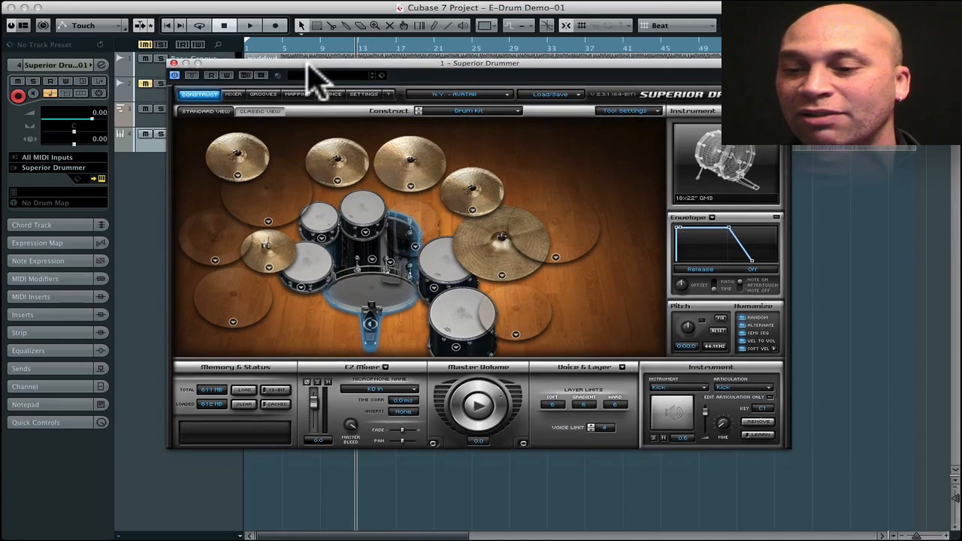
click(233, 94)
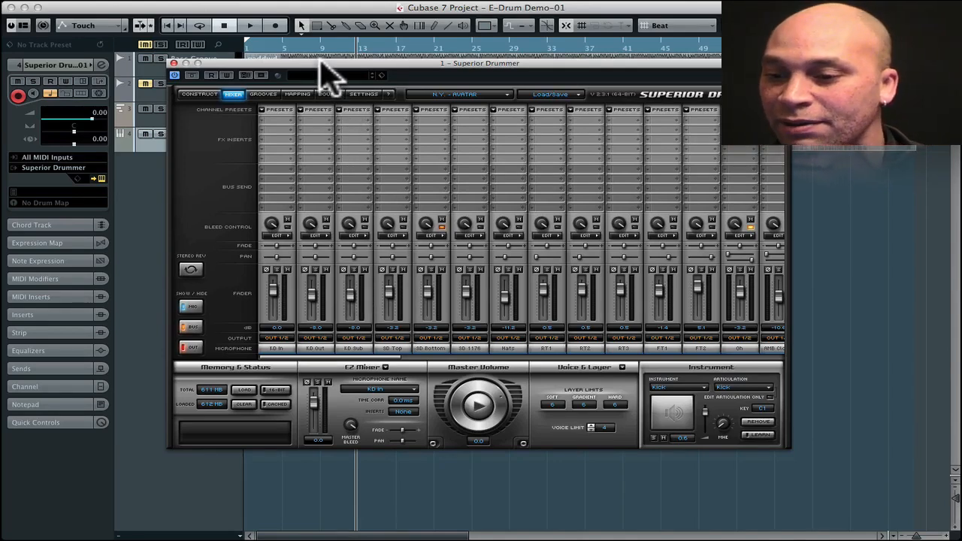
drag(319, 62, 316, 70)
- Record the drum performance in Superior Drummer's Bounce dialog and bounce it to a new Dropbox folder named Drums
click(325, 100)
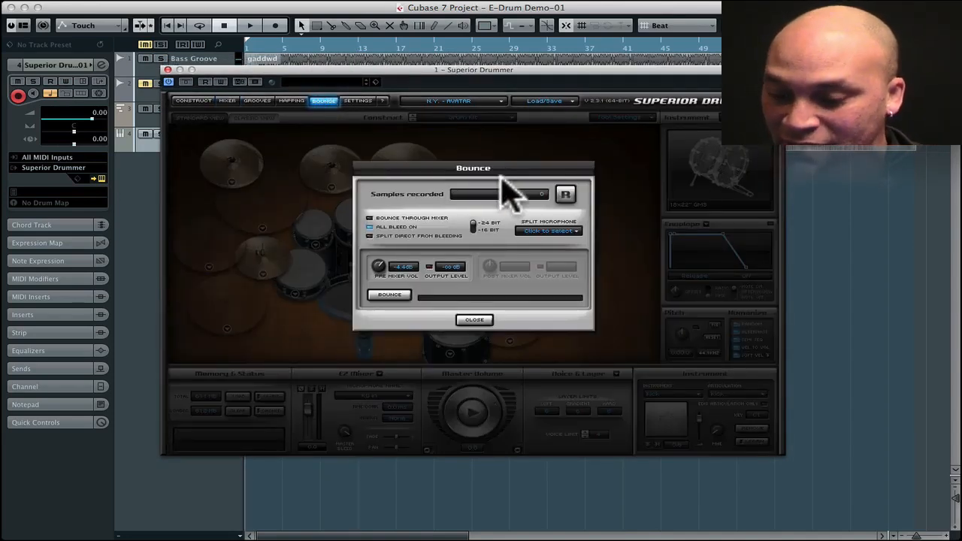
click(565, 195)
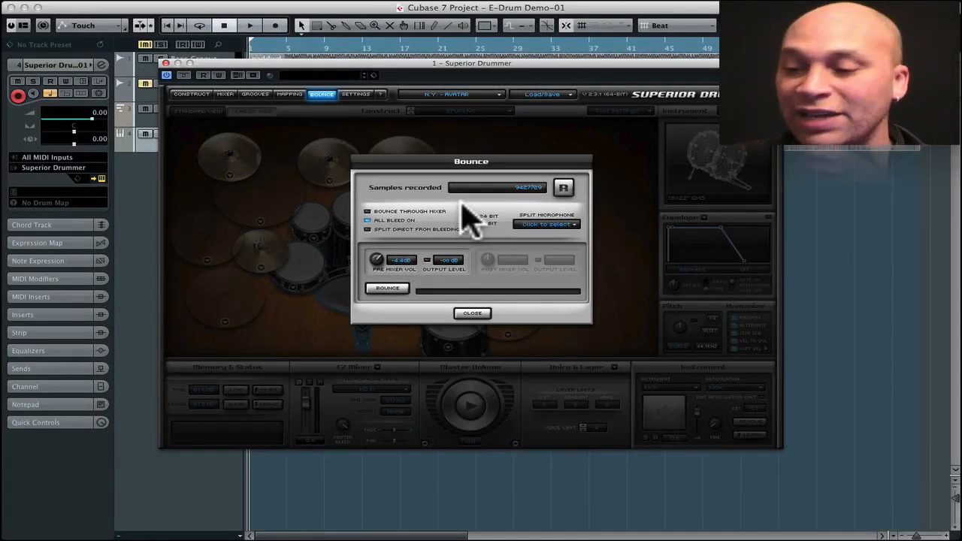
click(389, 289)
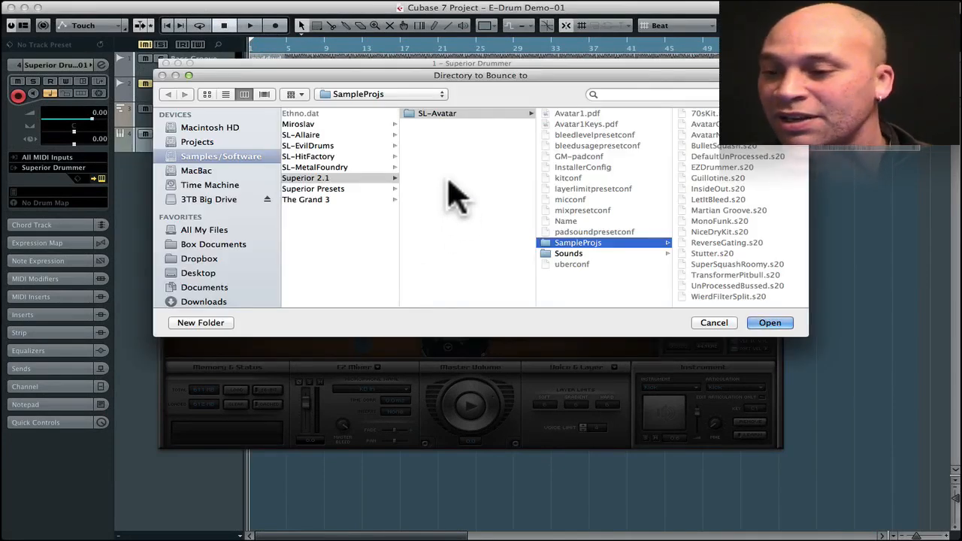
click(201, 258)
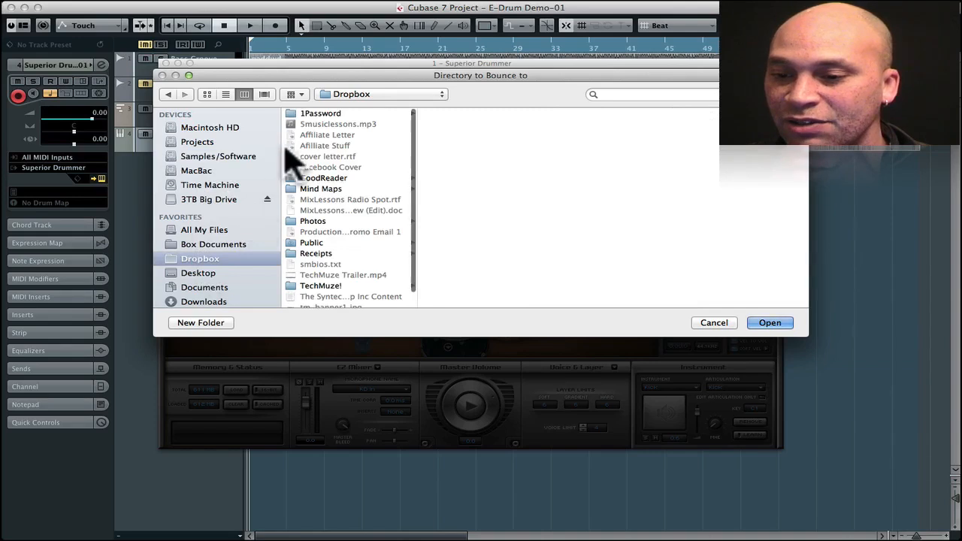
click(225, 94)
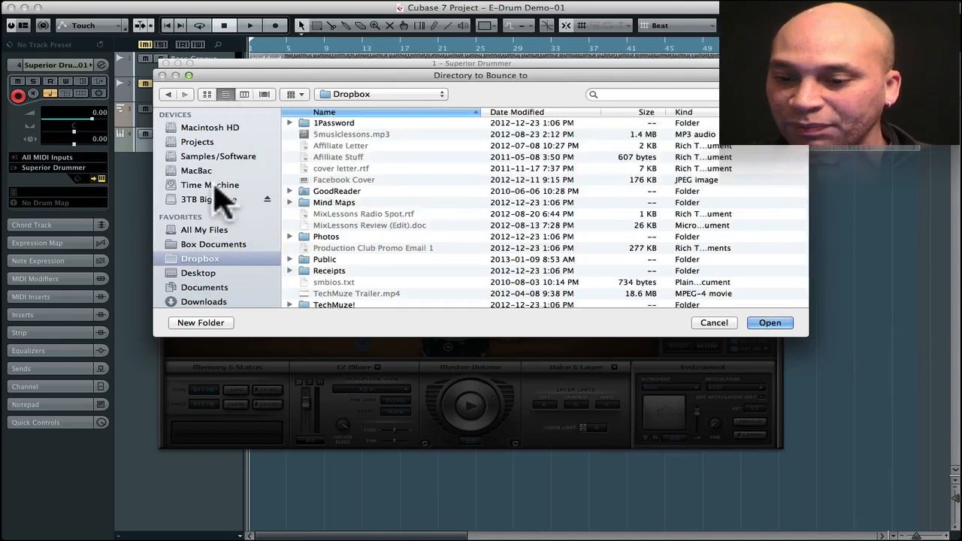
click(215, 323)
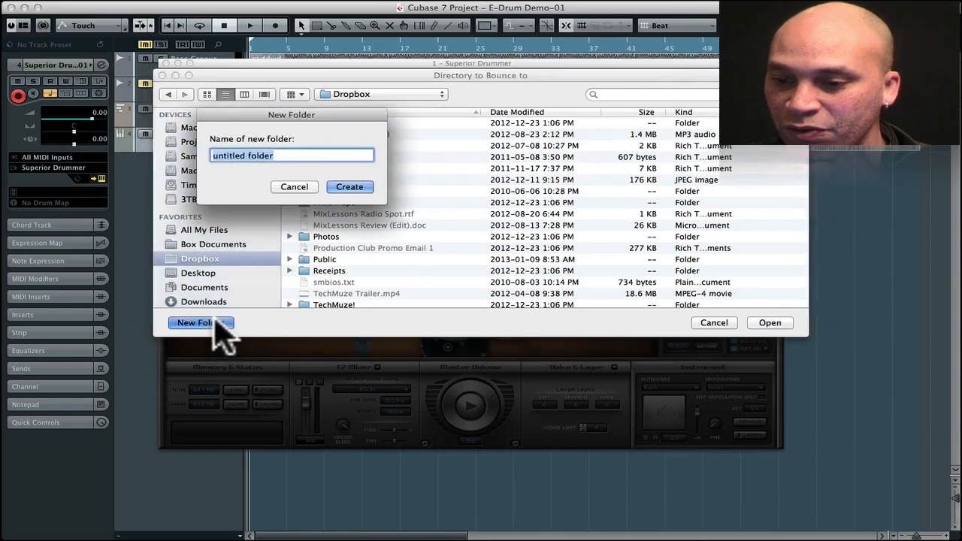
text(Drums)
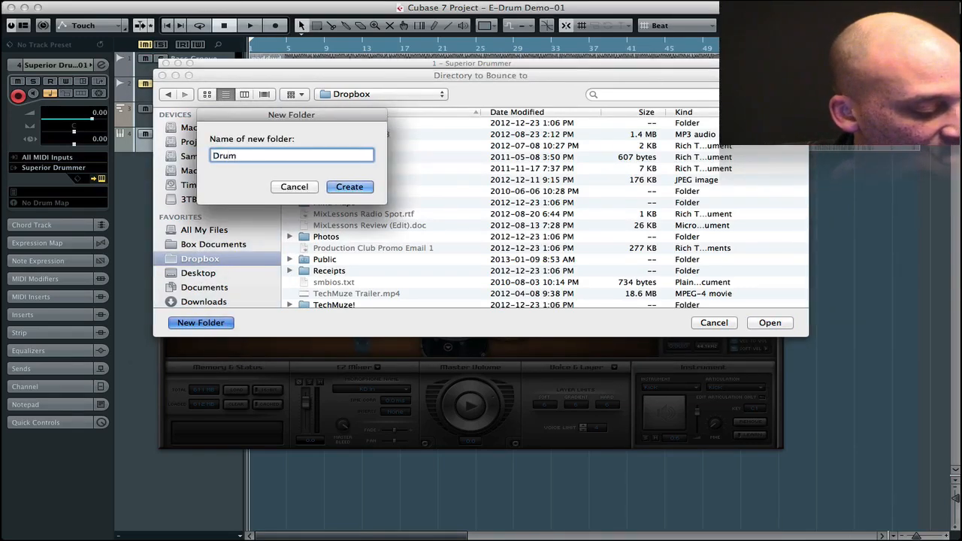
click(347, 189)
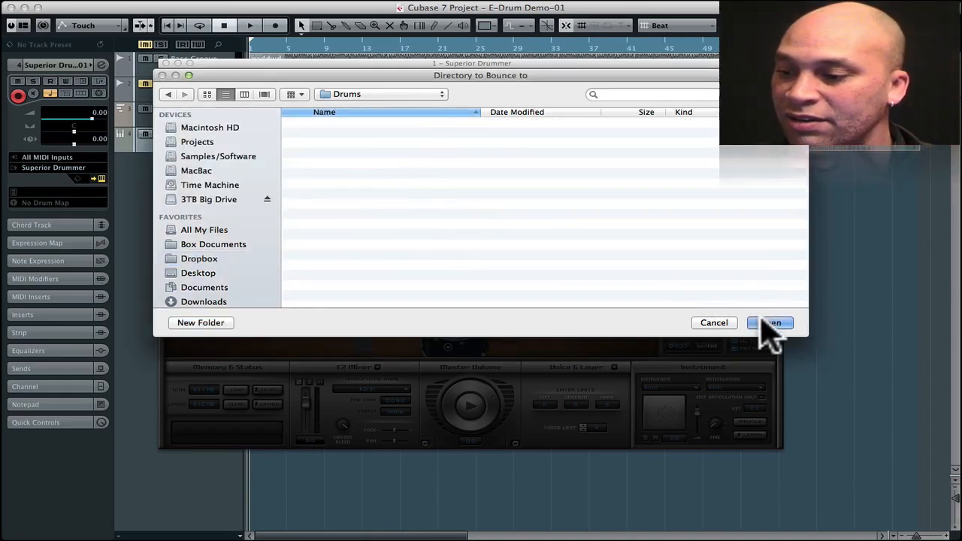
click(768, 324)
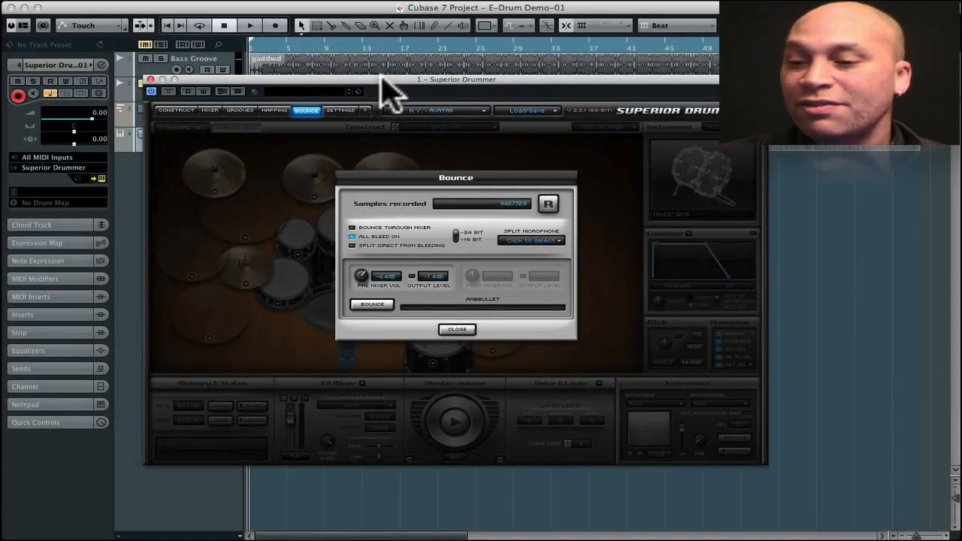
click(150, 79)
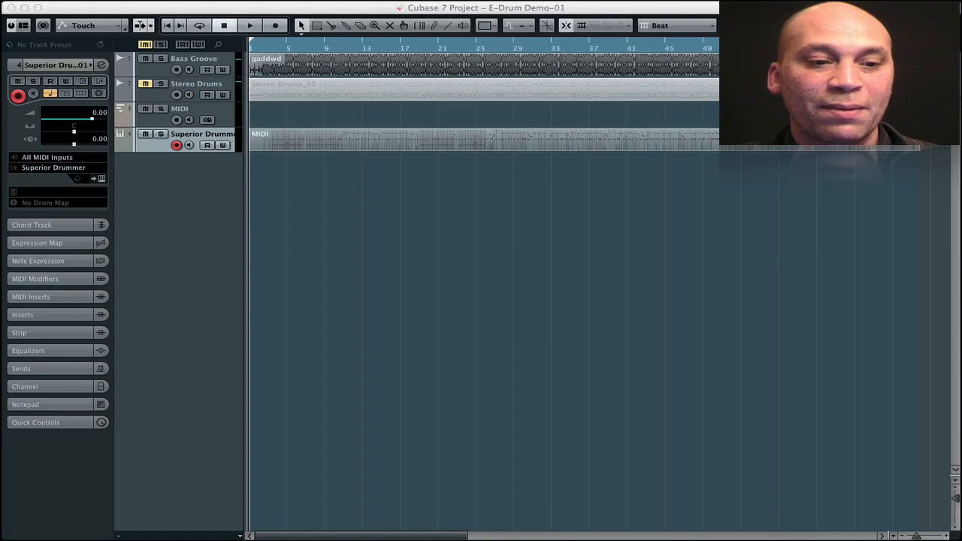
- Open the Drums folder with the bounced files and select all of its WAV files, with the folder window clear of the track list
drag(91, 247, 557, 180)
scroll(431, 273, up, 3)
scroll(432, 272, down, 3)
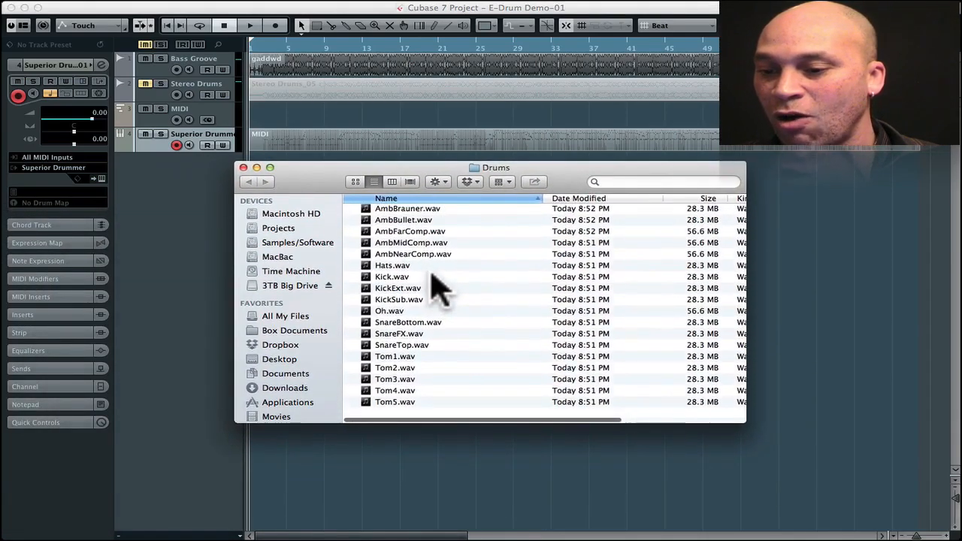
click(400, 248)
key(super+a)
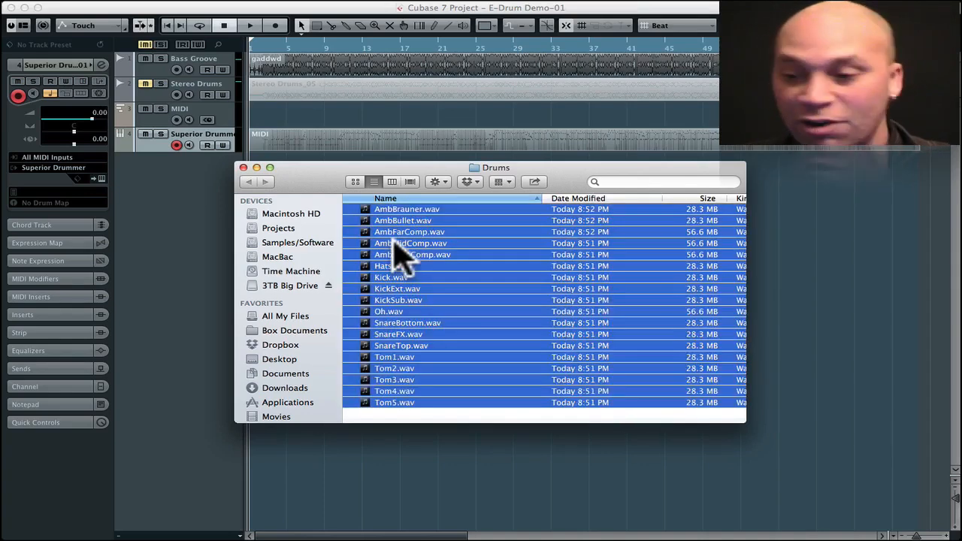
drag(366, 185, 533, 181)
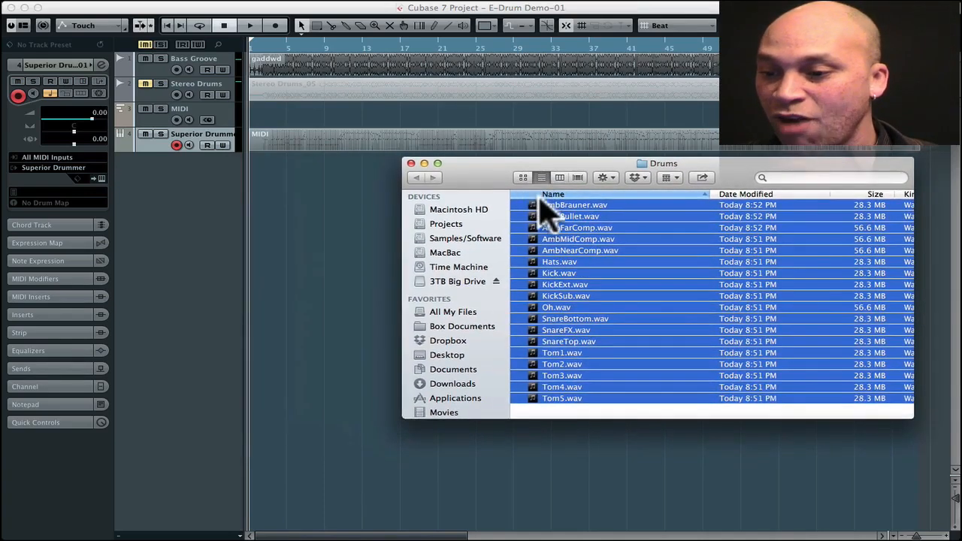
- Import the selected WAV files below the Superior Drummer track, each on a different track, and align all their events to bar 1
drag(563, 221, 270, 212)
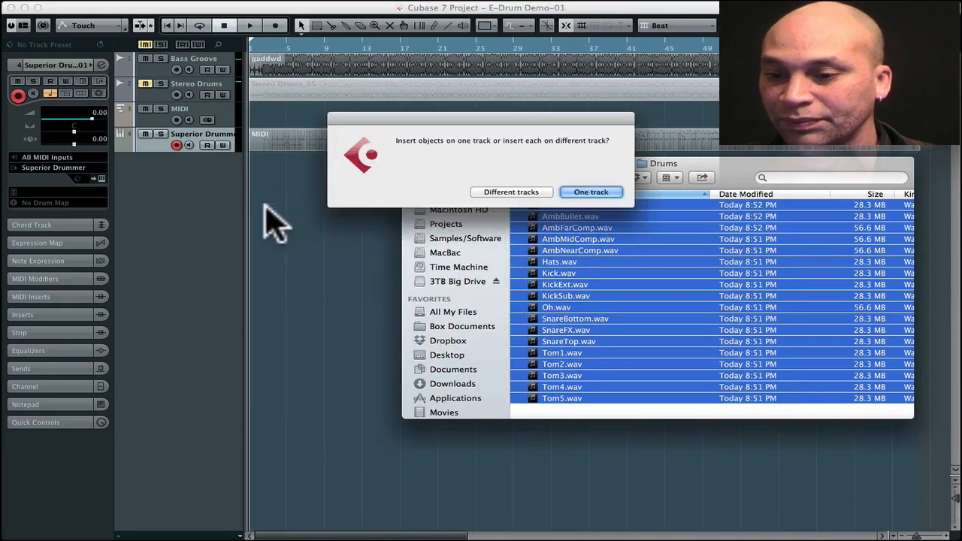
click(506, 192)
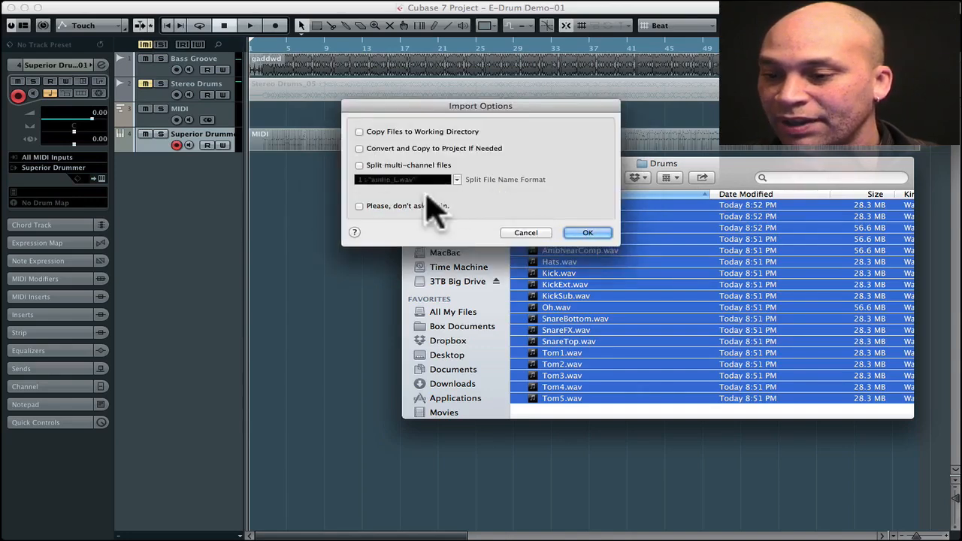
click(576, 233)
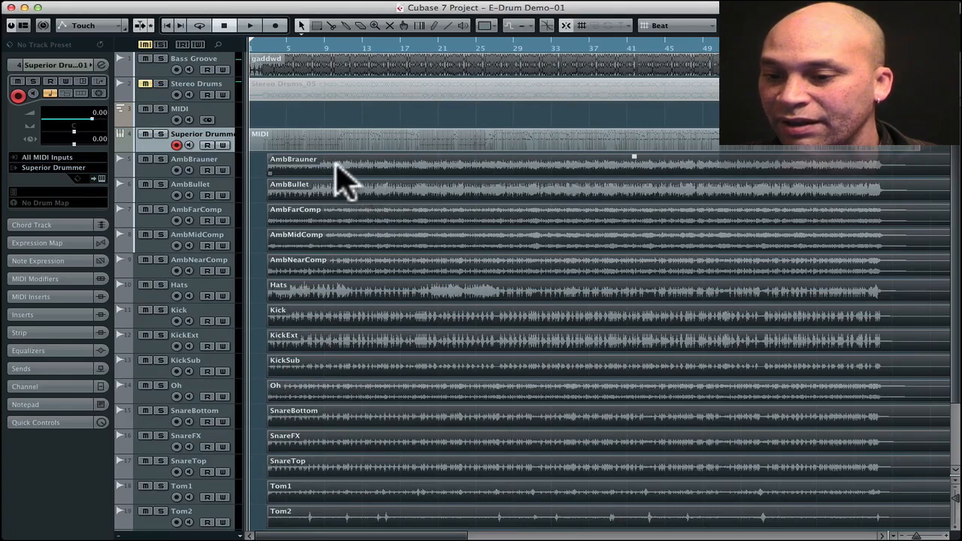
drag(335, 172, 316, 175)
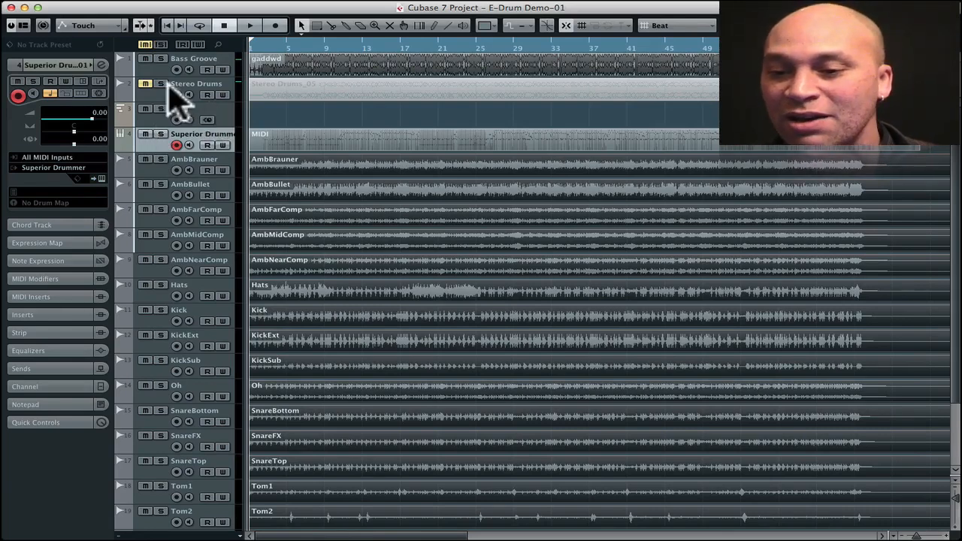
- Mute the Bass Groove, MIDI and Superior Drummer tracks and play the imported drum tracks on their own
drag(144, 60, 148, 129)
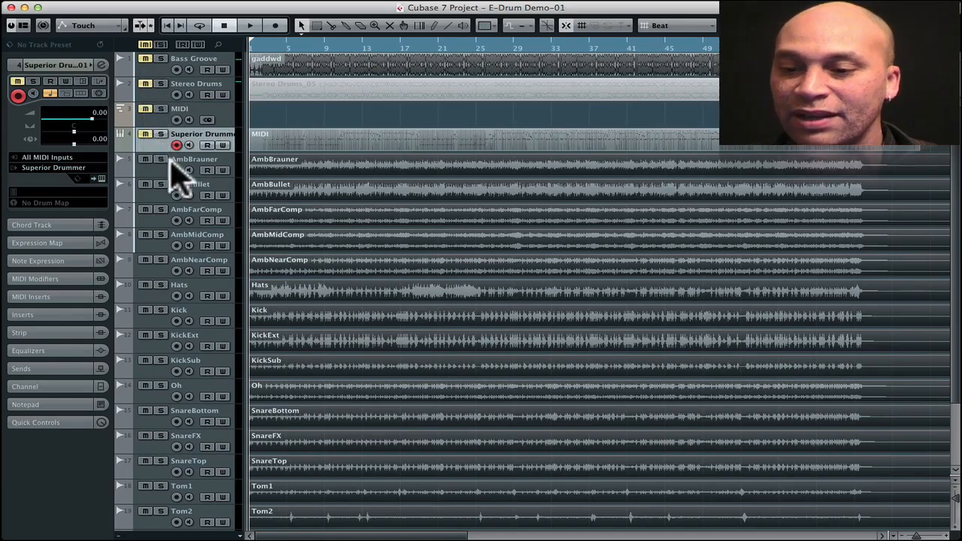
key(space)
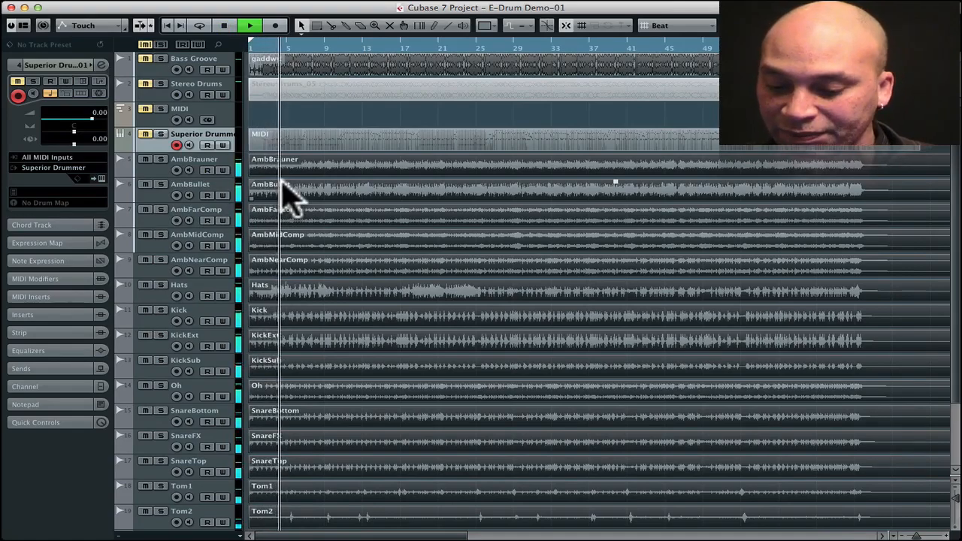
- Show the MixConsole with narrower channels during playback to examine the levels of all drum microphone channels, and return to the project
key(F3)
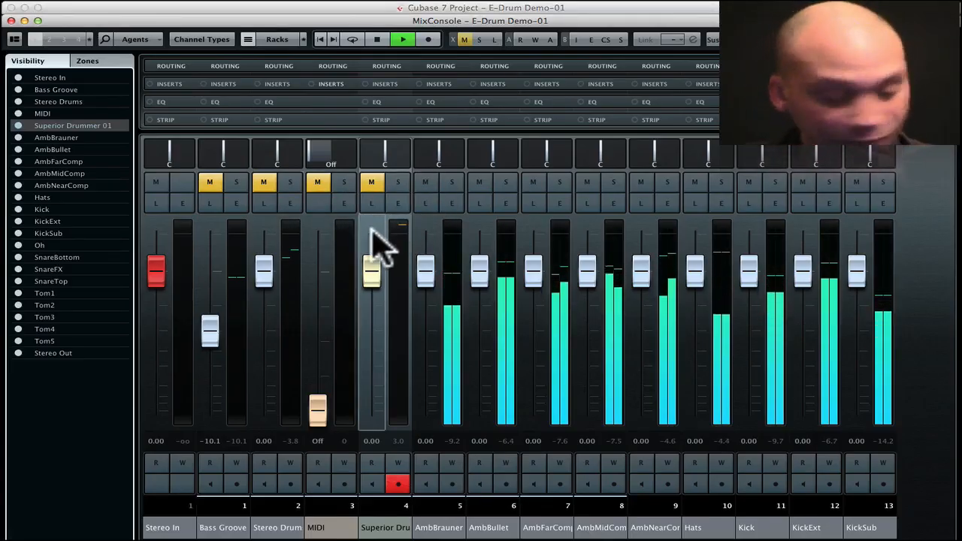
key(g)
key(g)
key(g)
key(g)
key(g)
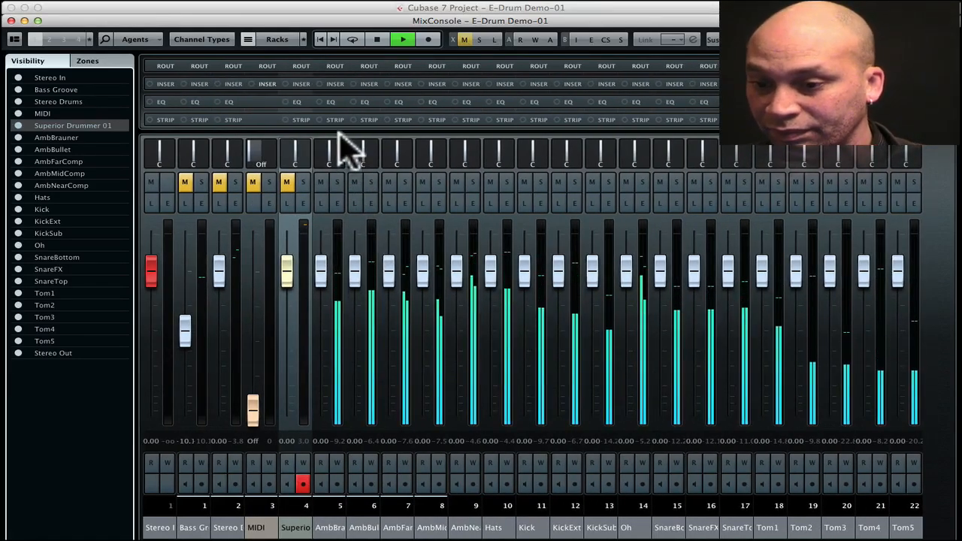
drag(340, 134, 344, 215)
scroll(458, 365, right, 1)
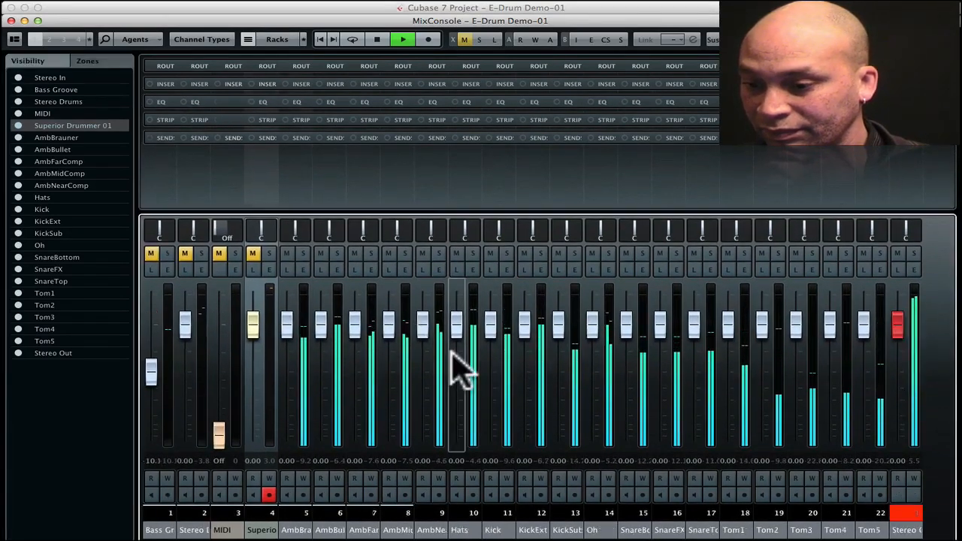
key(space)
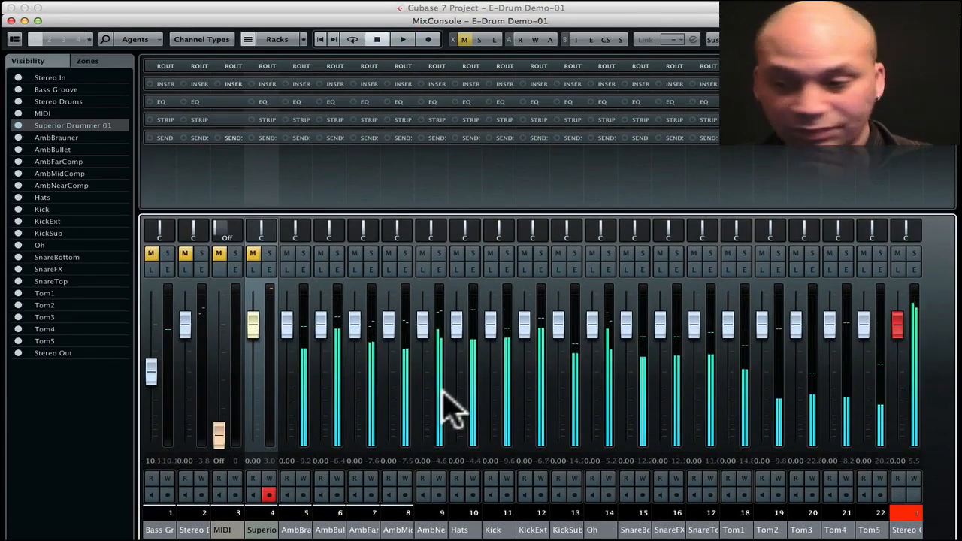
key(F3)
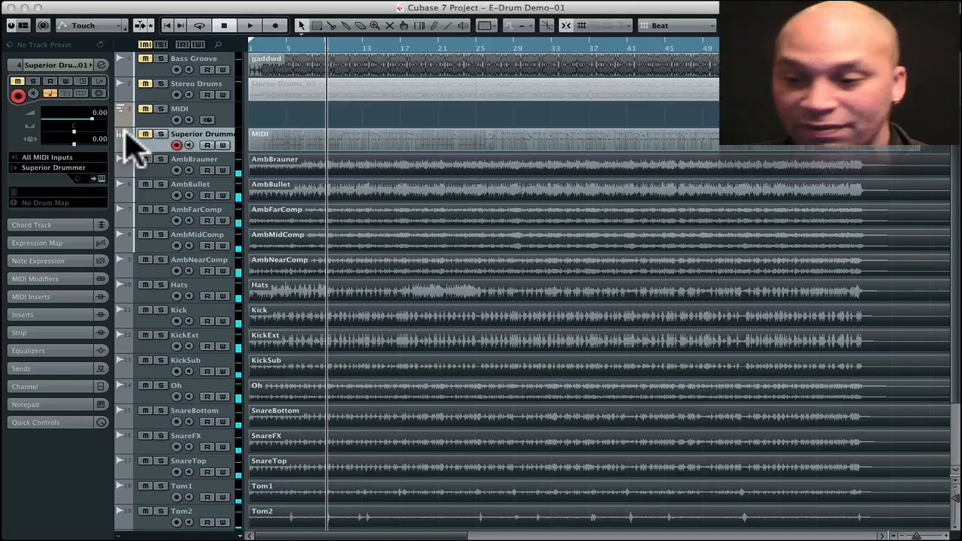
- Shift all imported drum events to about halfway through bar 2 and play them with the Bass Groove track unmuted
click(193, 169)
scroll(194, 169, down, 3)
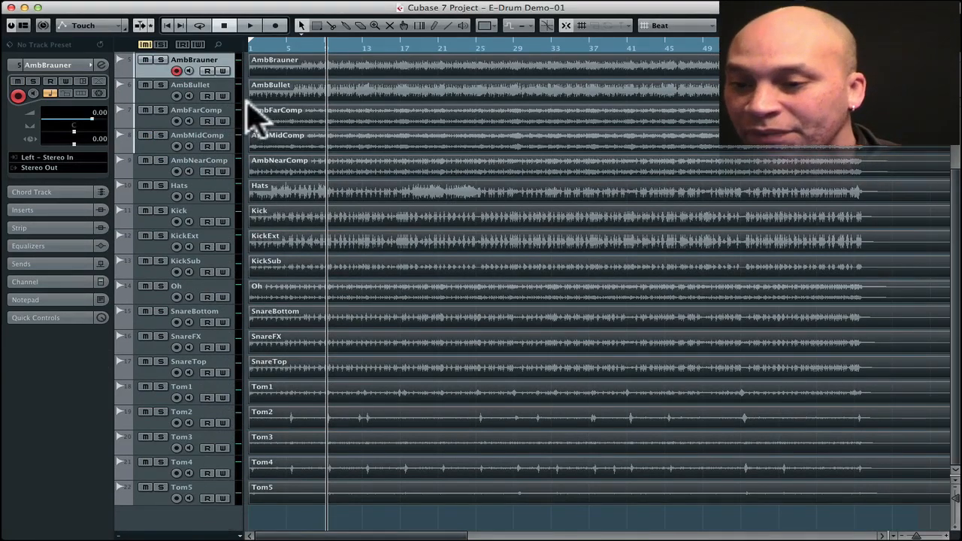
drag(259, 48, 273, 103)
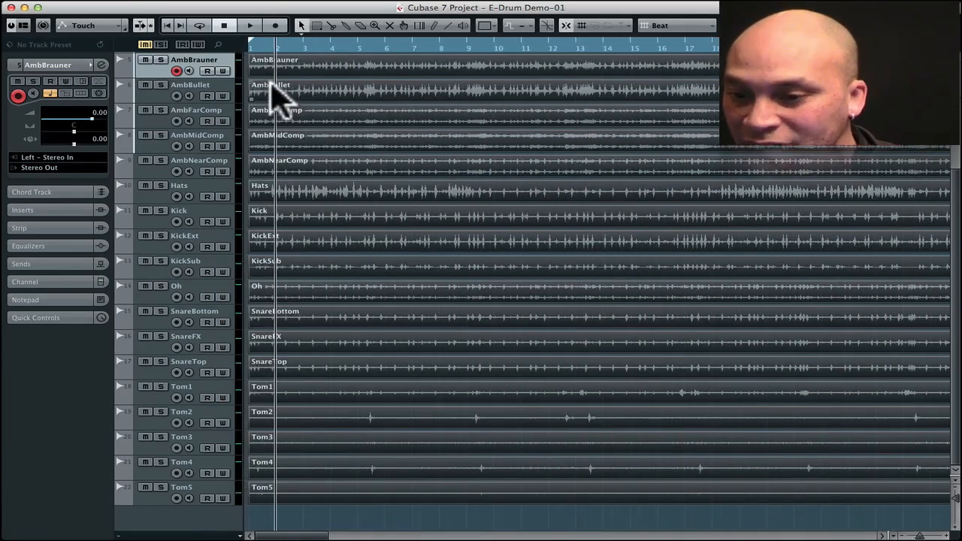
scroll(278, 98, up, 3)
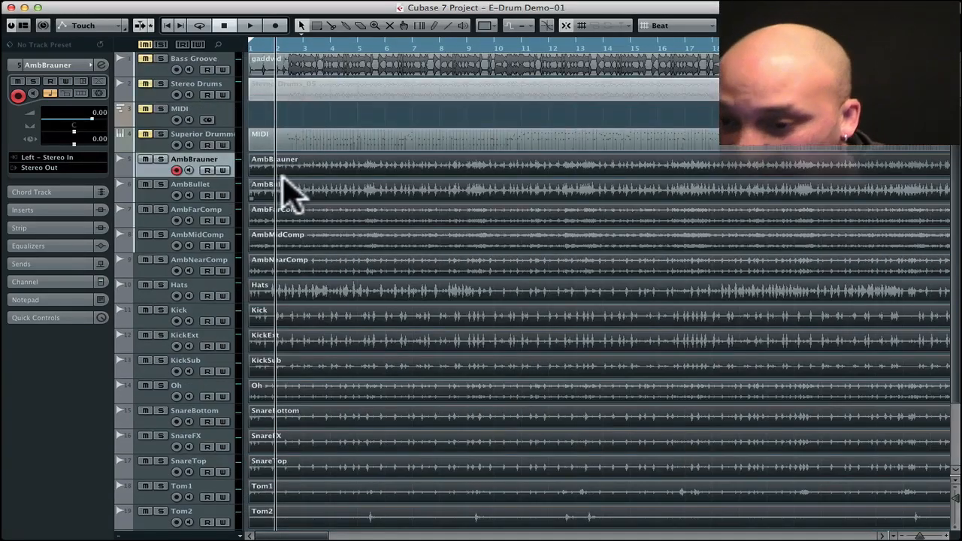
drag(285, 176, 303, 167)
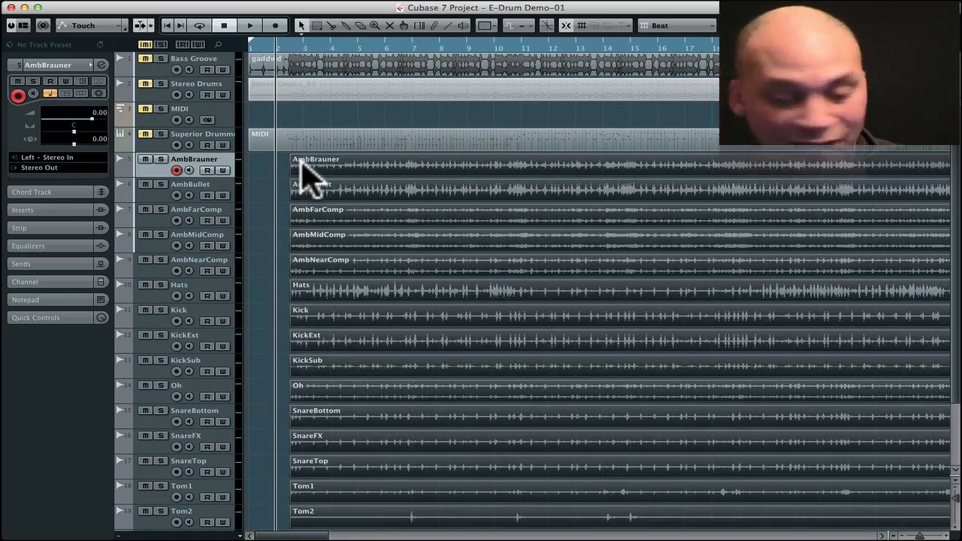
key(space)
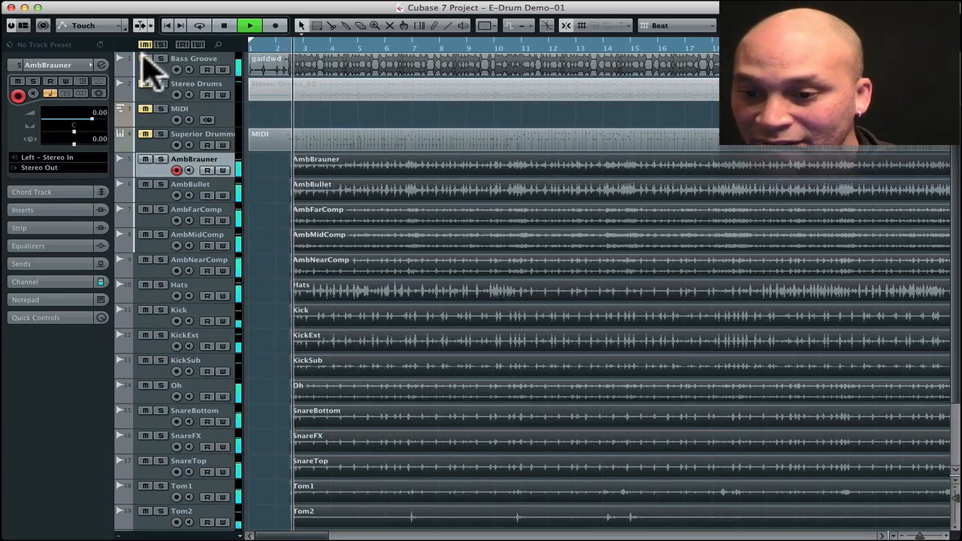
key(space)
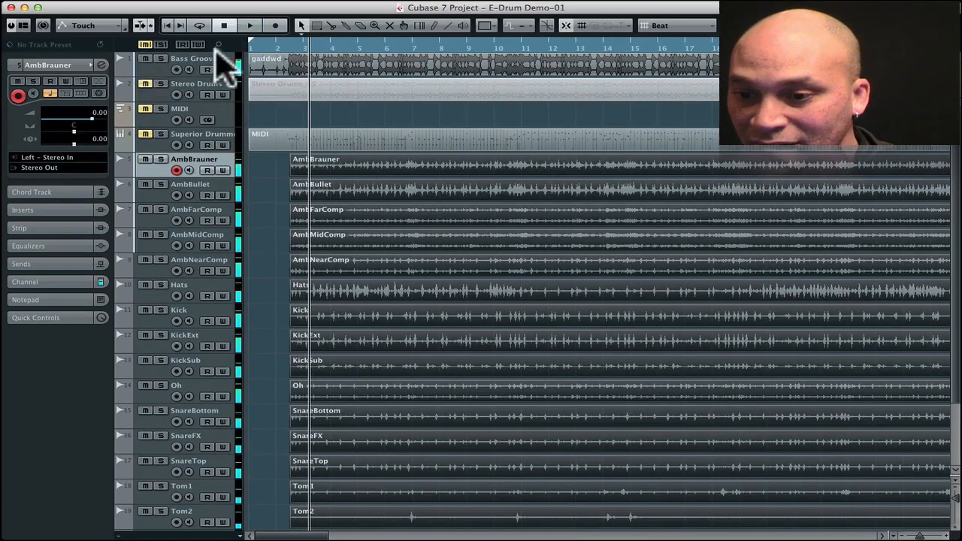
- Set the grid type to Use Quantize, align the drum events' start with the bass entry in bar 2, and play the result
drag(279, 42, 284, 81)
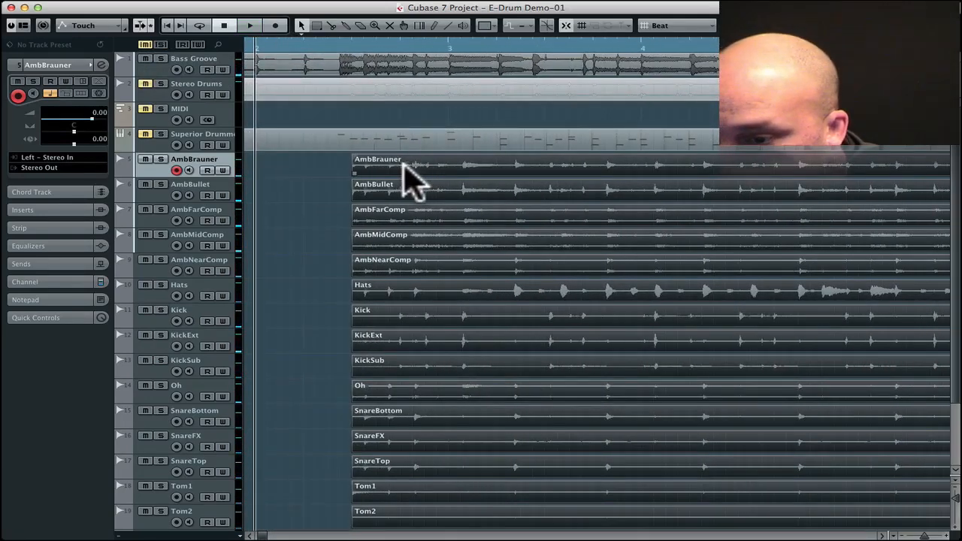
mouse_move(404, 167)
mouse_down()
mouse_move(382, 167)
mouse_move(397, 167)
mouse_up()
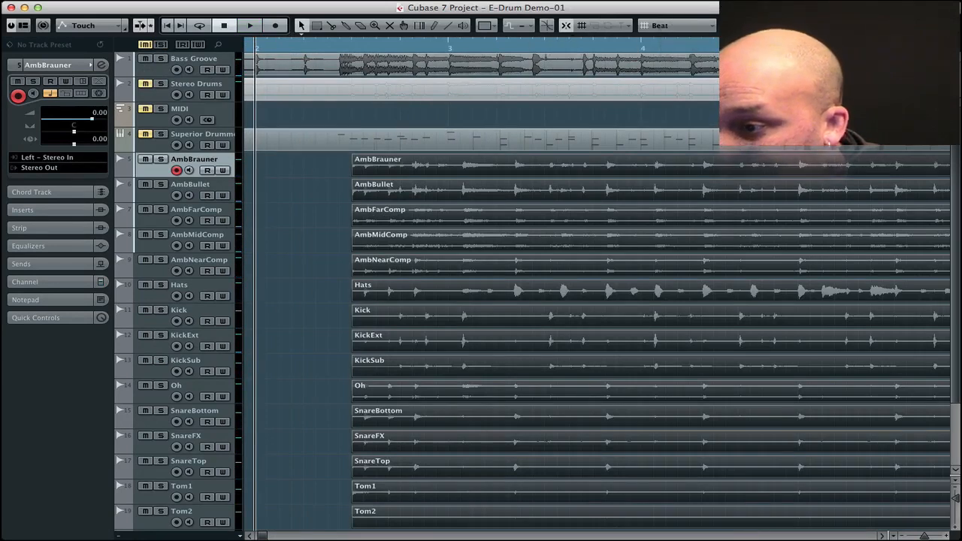
click(671, 28)
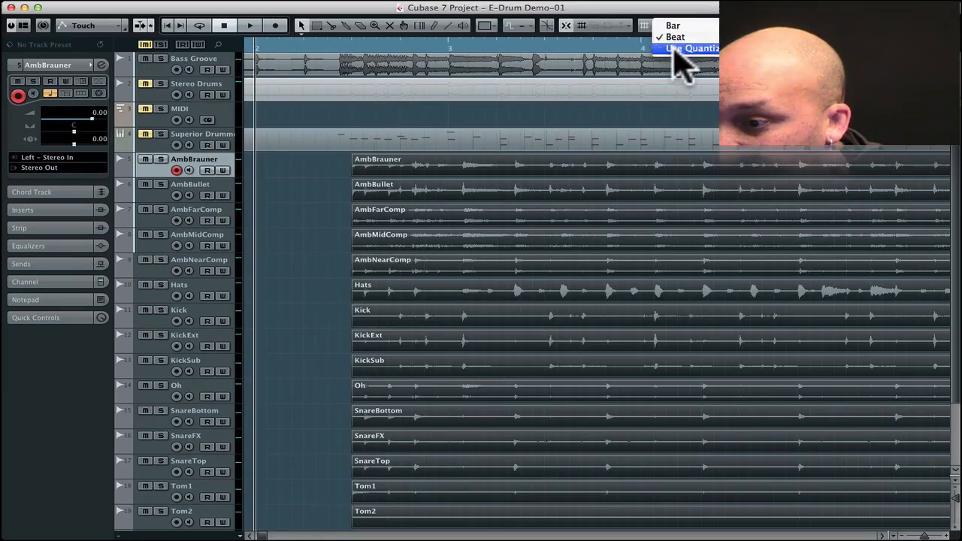
click(681, 51)
drag(416, 164, 412, 166)
key(space)
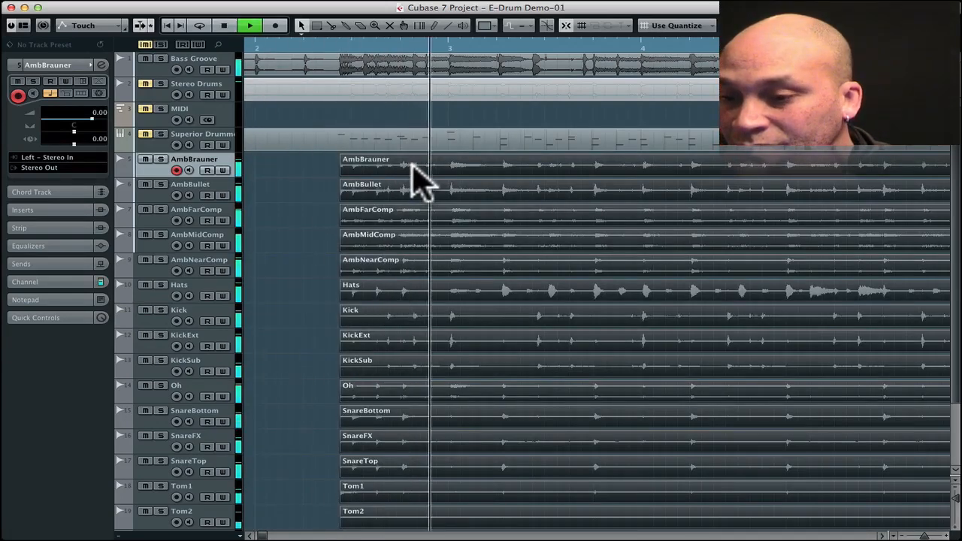
key(space)
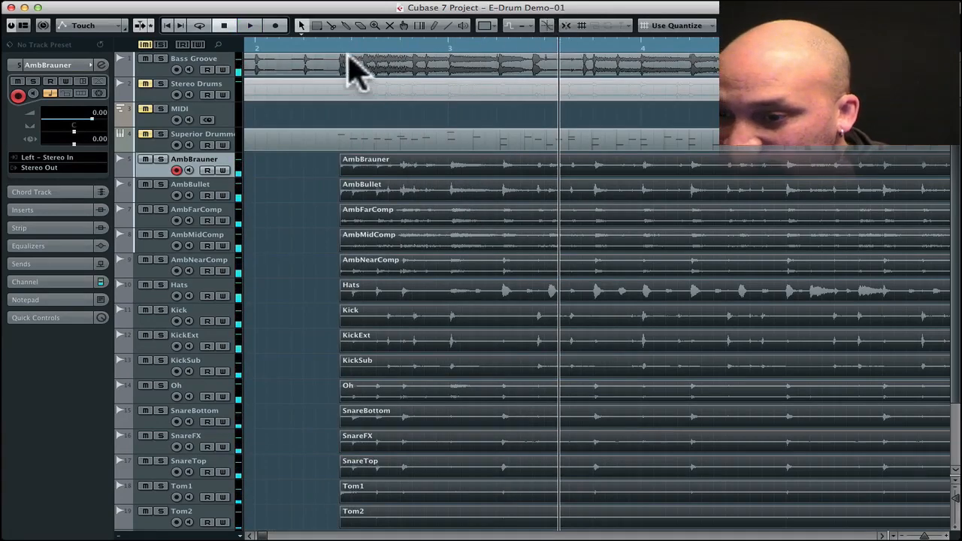
- Fine-tune the drum events' start against the bass waveform and play both together to check their timing
drag(336, 43, 335, 89)
drag(476, 160, 432, 163)
key(space)
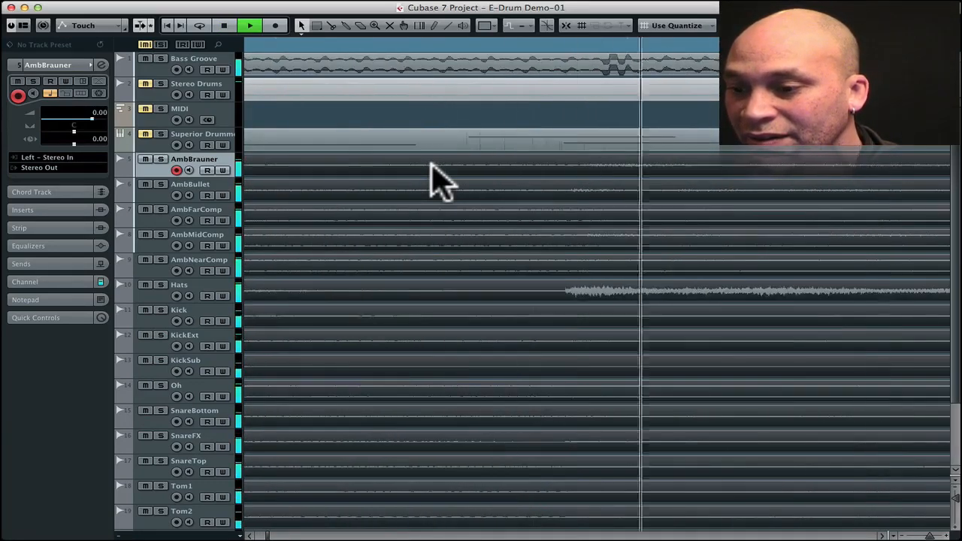
key(space)
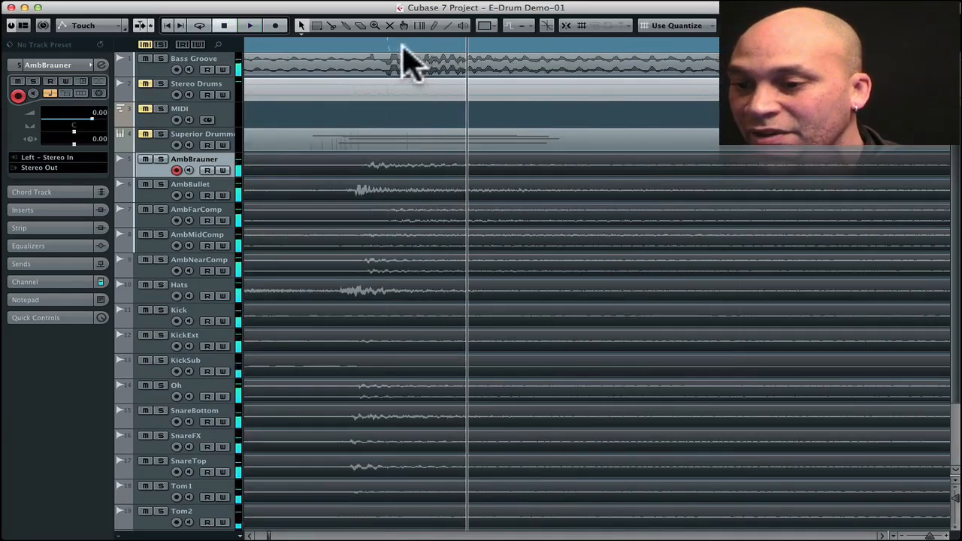
drag(401, 47, 384, 2)
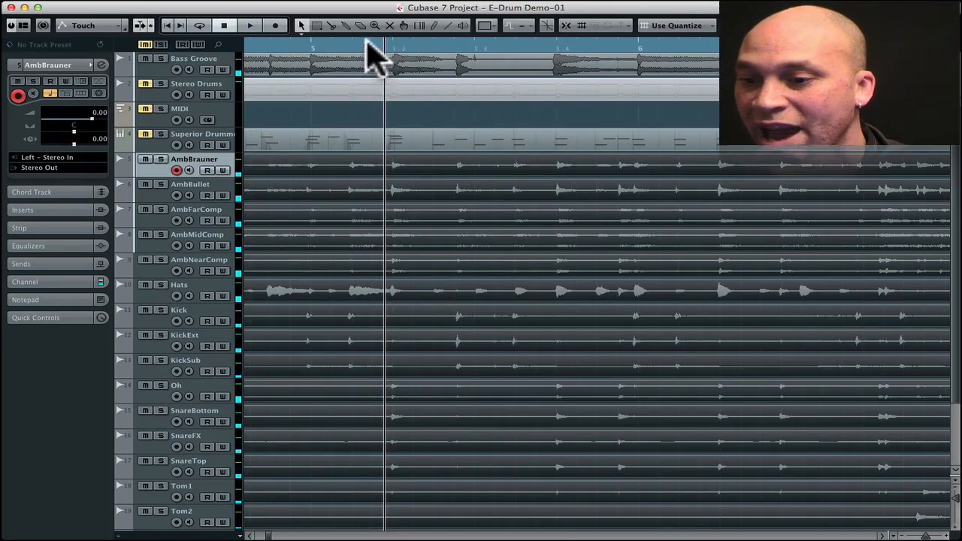
drag(367, 41, 368, 10)
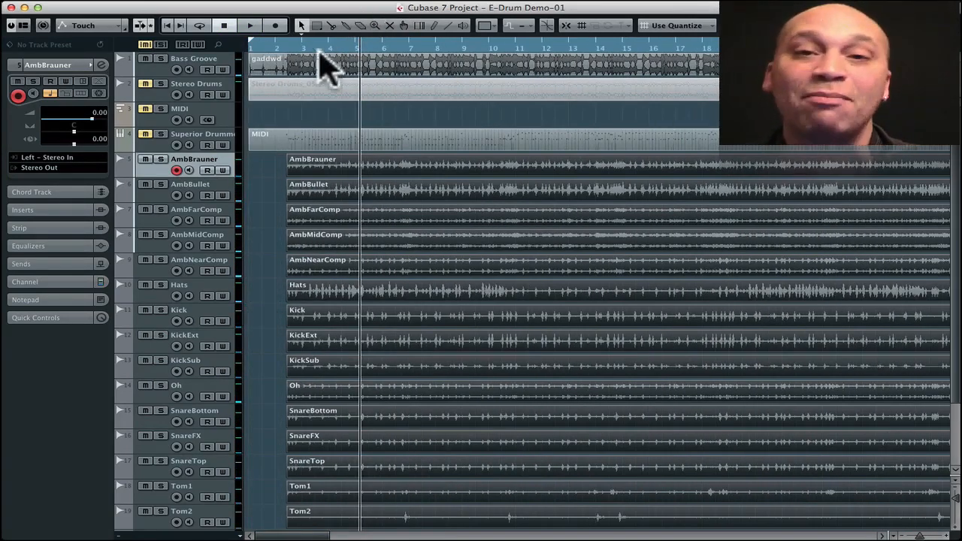